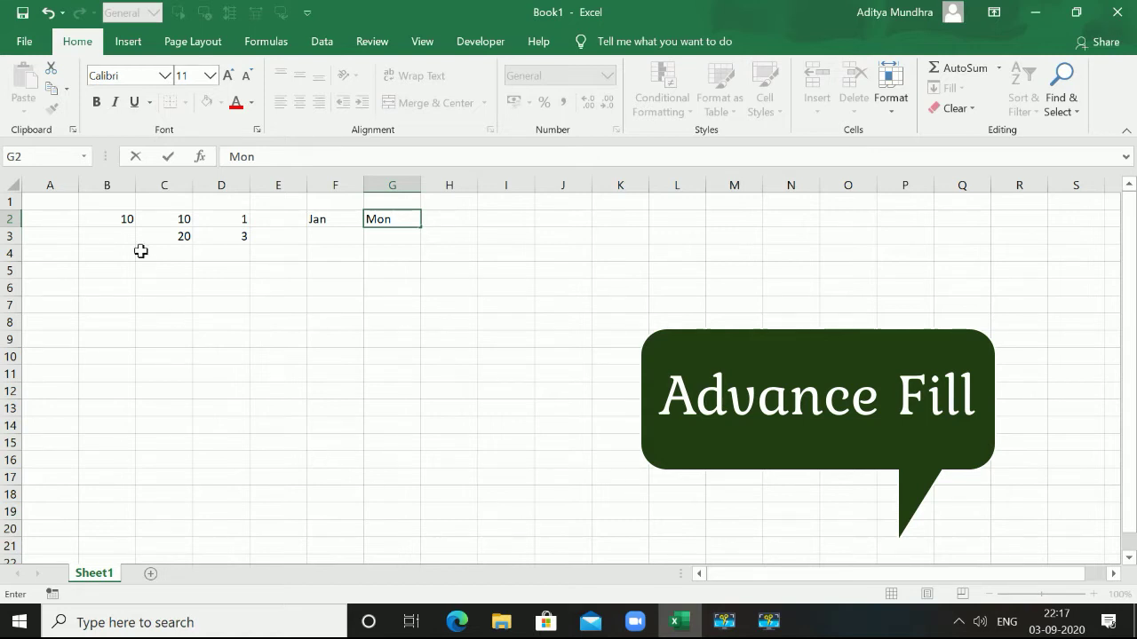
# Copy 10 from B2 down column B to row 12, then undo the copy
pyautogui.click(122, 196)
pyautogui.click(115, 223)
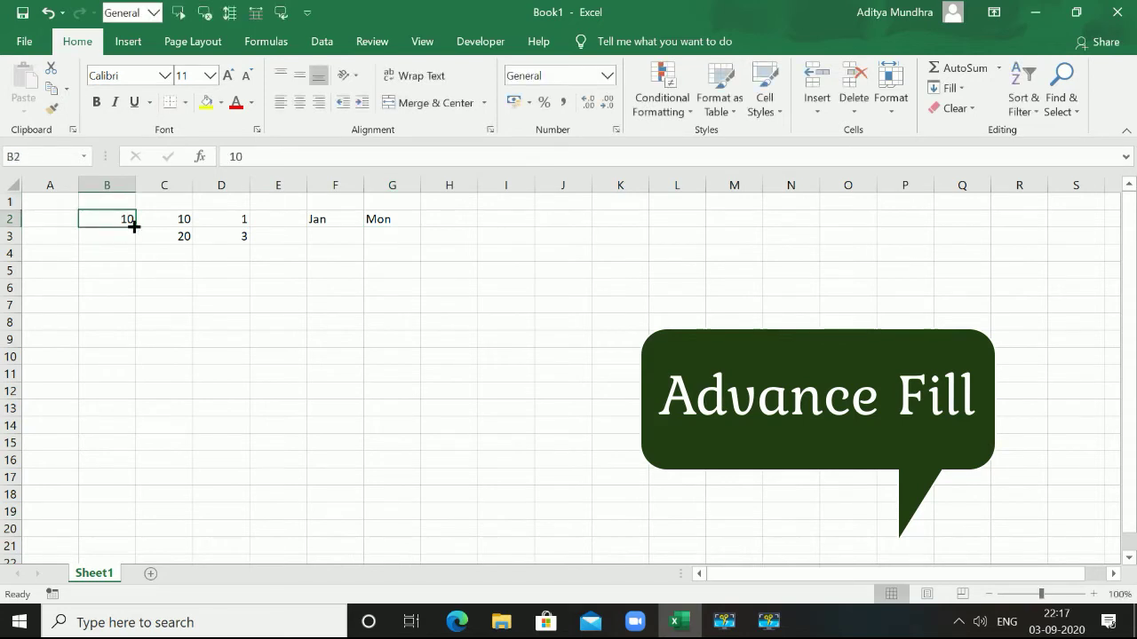
pyautogui.moveTo(135, 227); pyautogui.dragTo(145, 390)
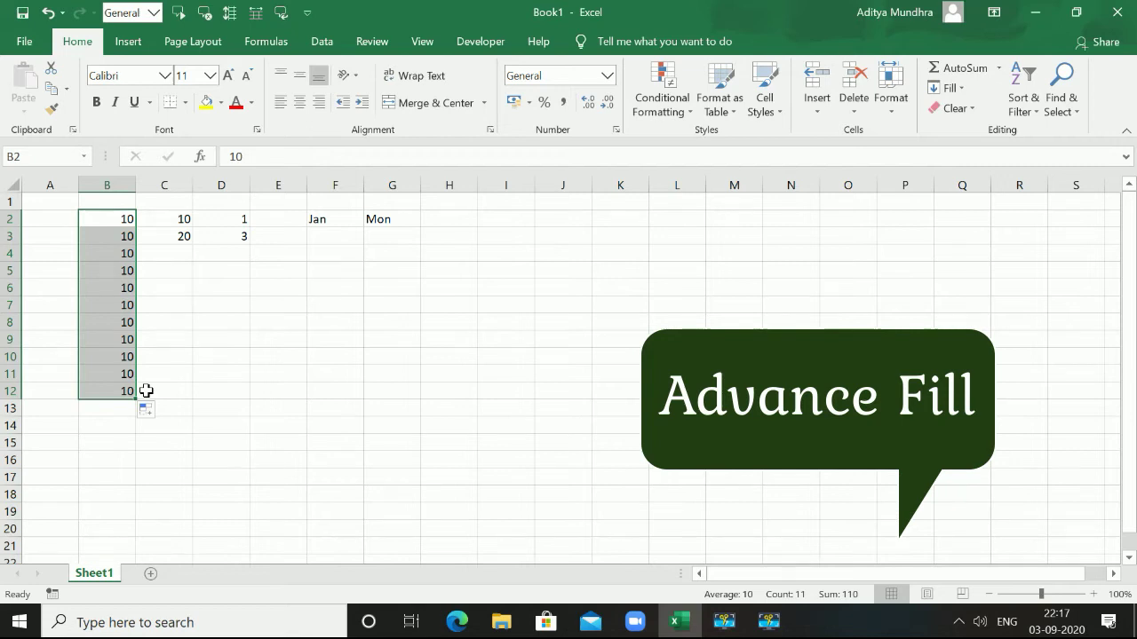
pyautogui.hotkey('ctrl', 'z')
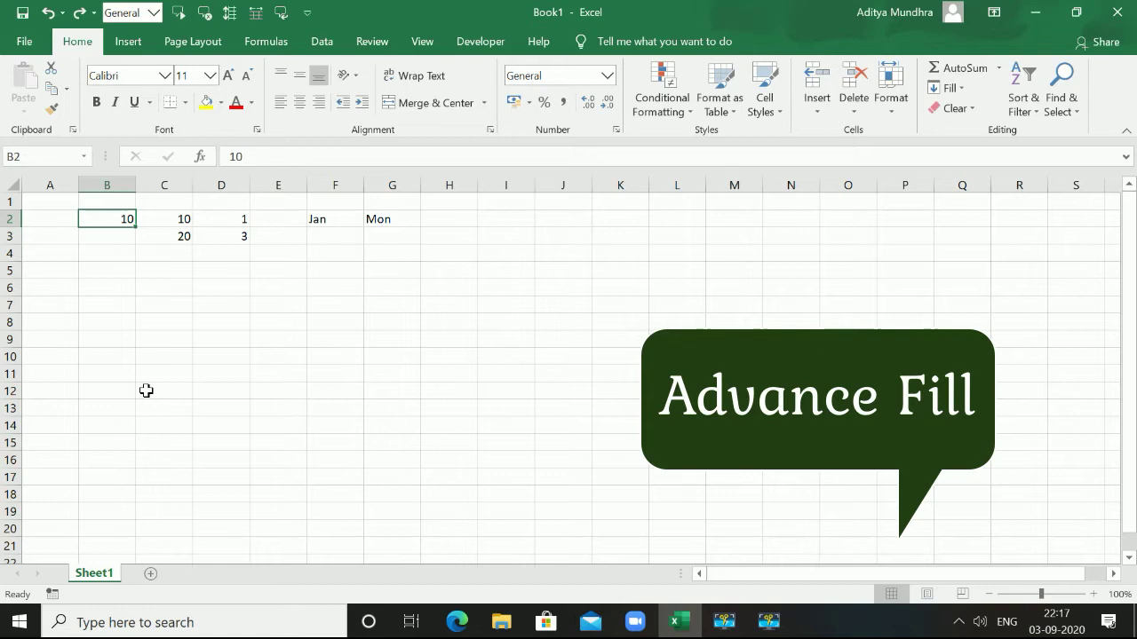
# Fill C2:C12 with 10 through 110 and D2:D12 with odd numbers 1 through 21
pyautogui.click(167, 234)
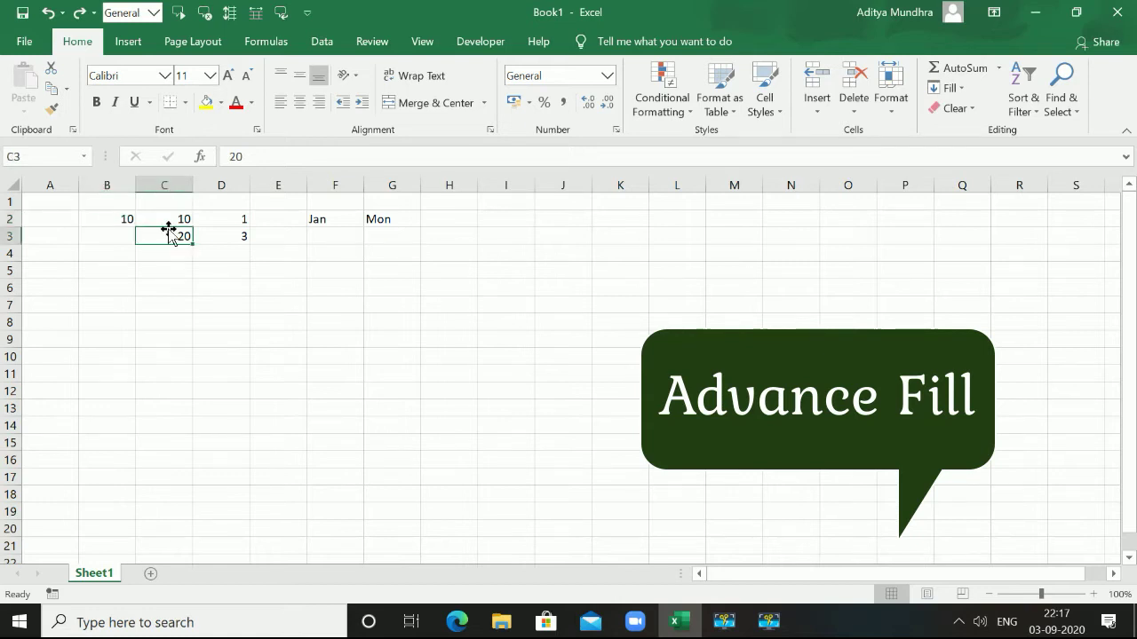
pyautogui.press('Up')
pyautogui.moveTo(168, 224); pyautogui.dragTo(197, 394)
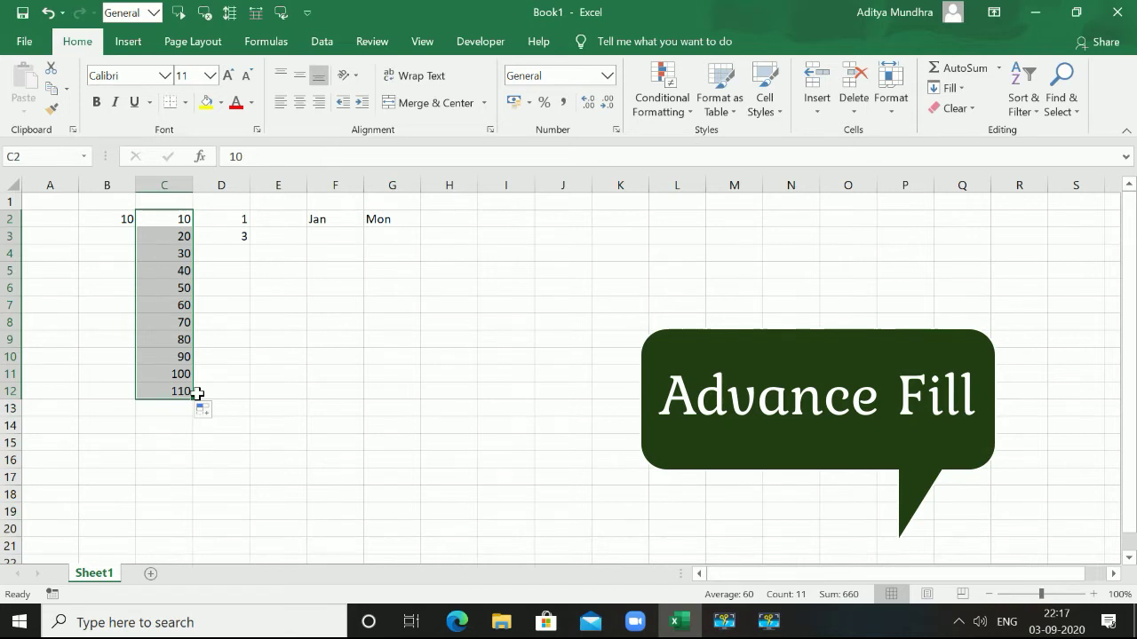
pyautogui.click(223, 223)
pyautogui.moveTo(228, 223); pyautogui.dragTo(229, 236)
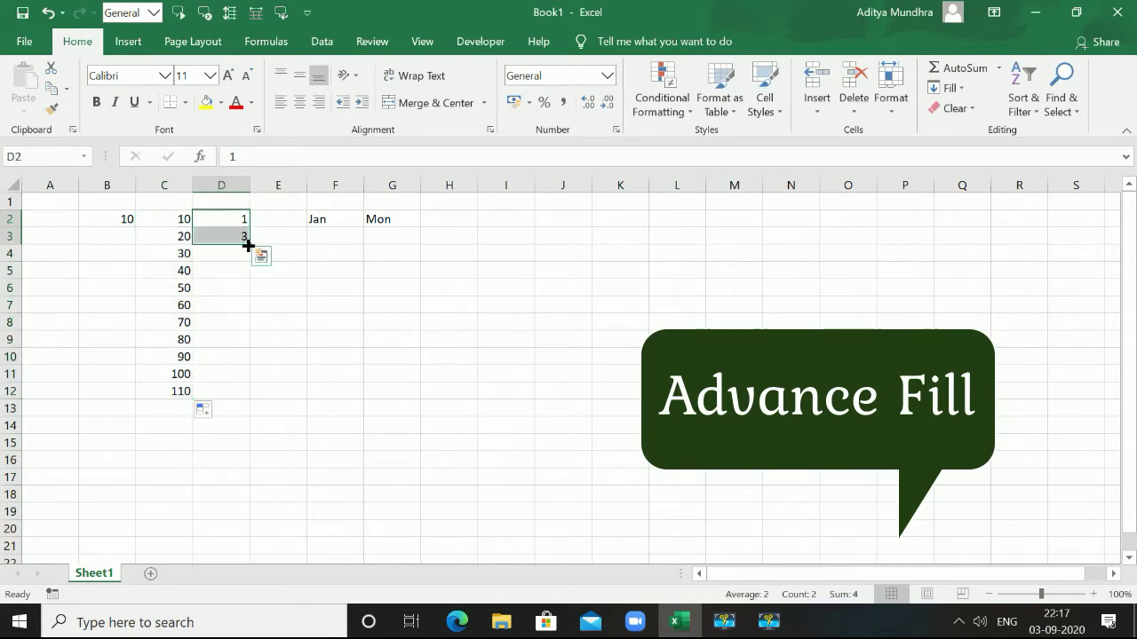
pyautogui.moveTo(248, 246); pyautogui.dragTo(267, 397)
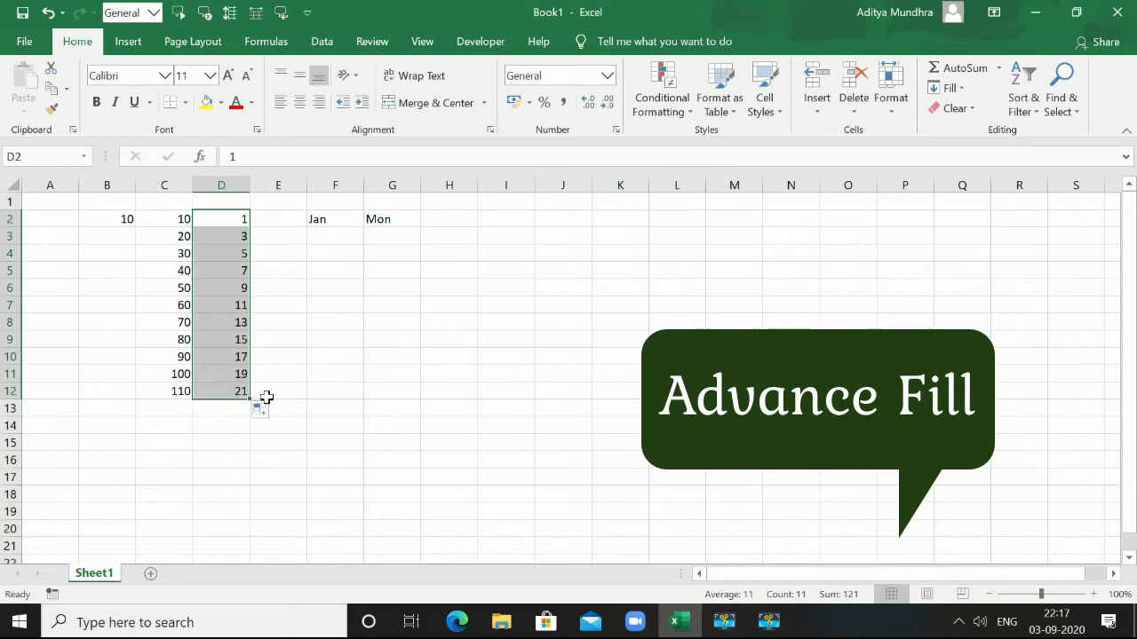
# Extend Jan in F2 down to F10 as Jan–Sep, and Mon in G2 down to G10
pyautogui.click(327, 222)
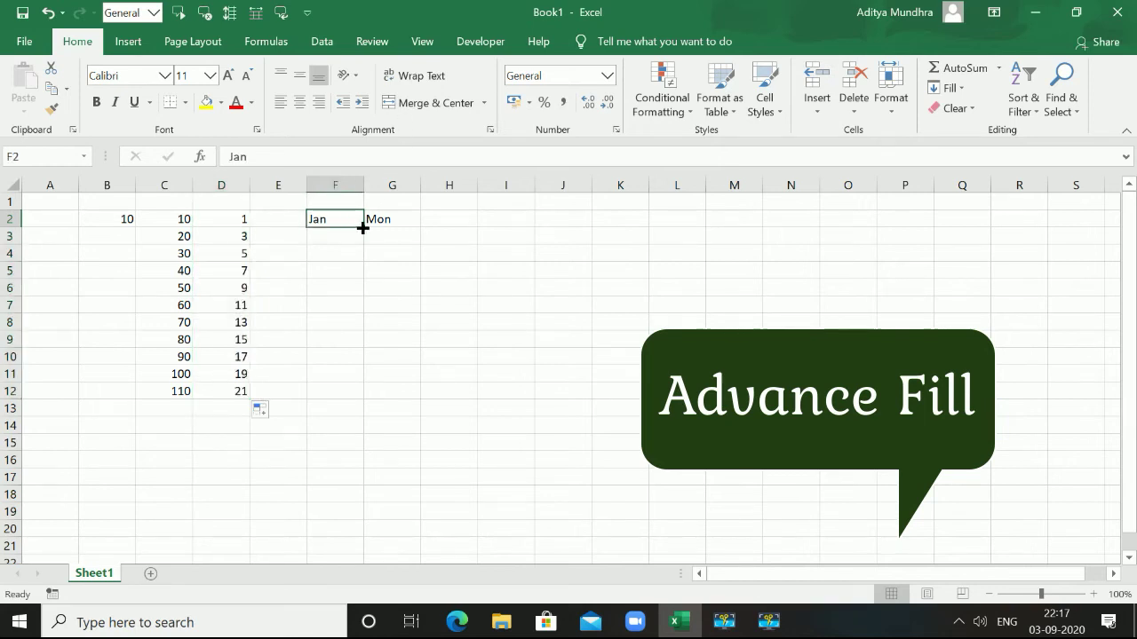
pyautogui.moveTo(363, 228); pyautogui.dragTo(373, 368)
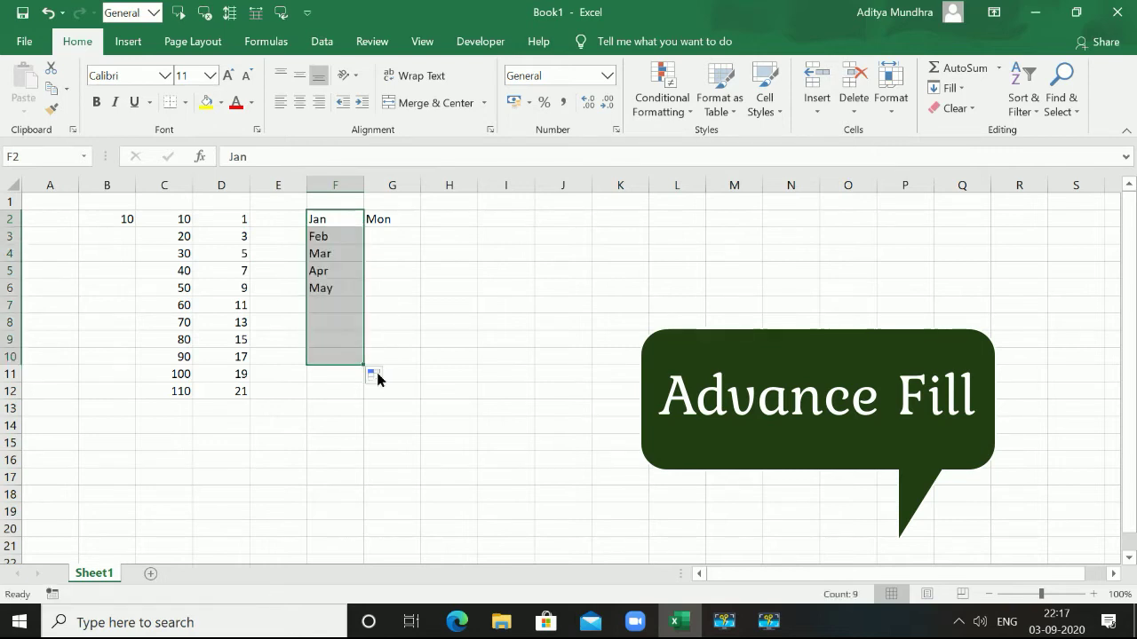
pyautogui.click(380, 226)
pyautogui.moveTo(416, 224); pyautogui.dragTo(435, 362)
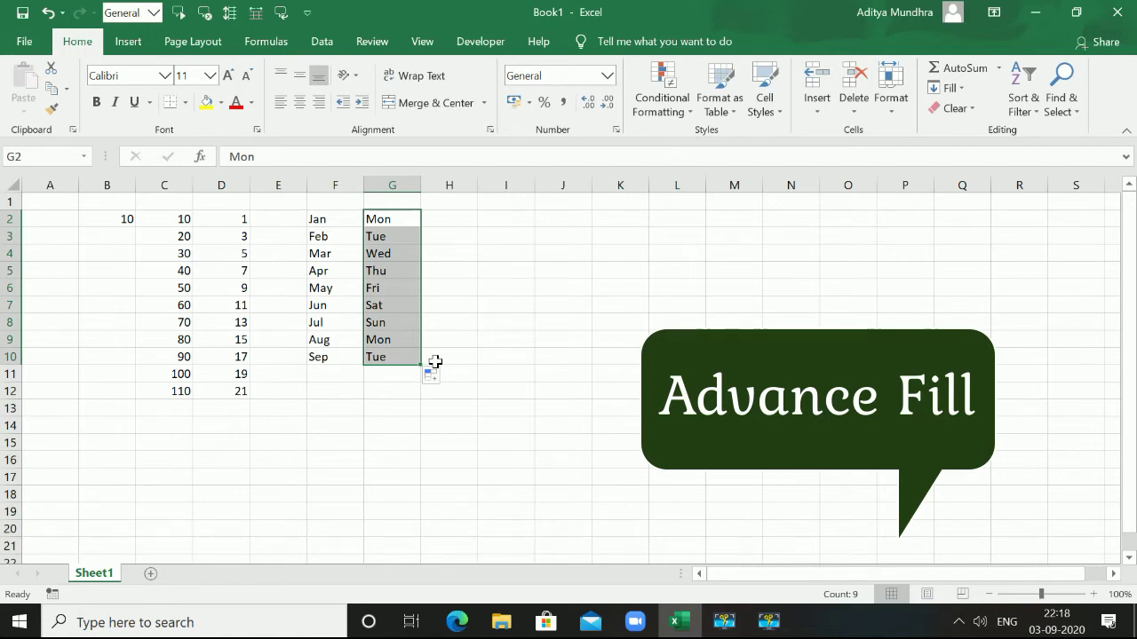
# Enter Jan in cell L4
pyautogui.click(668, 251)
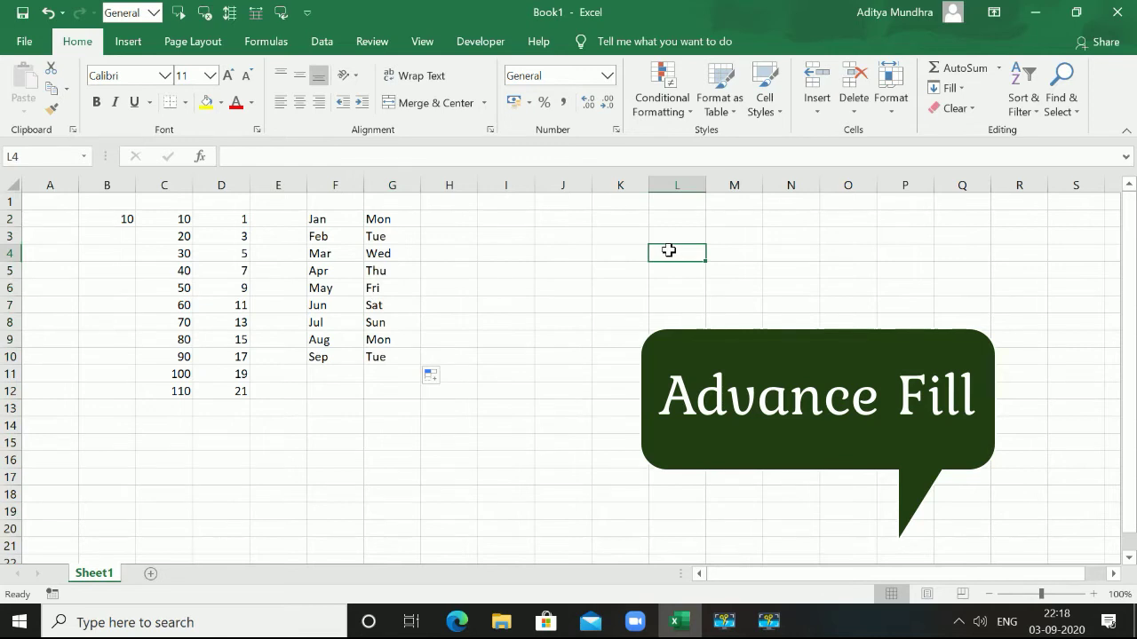
pyautogui.write('Jan')
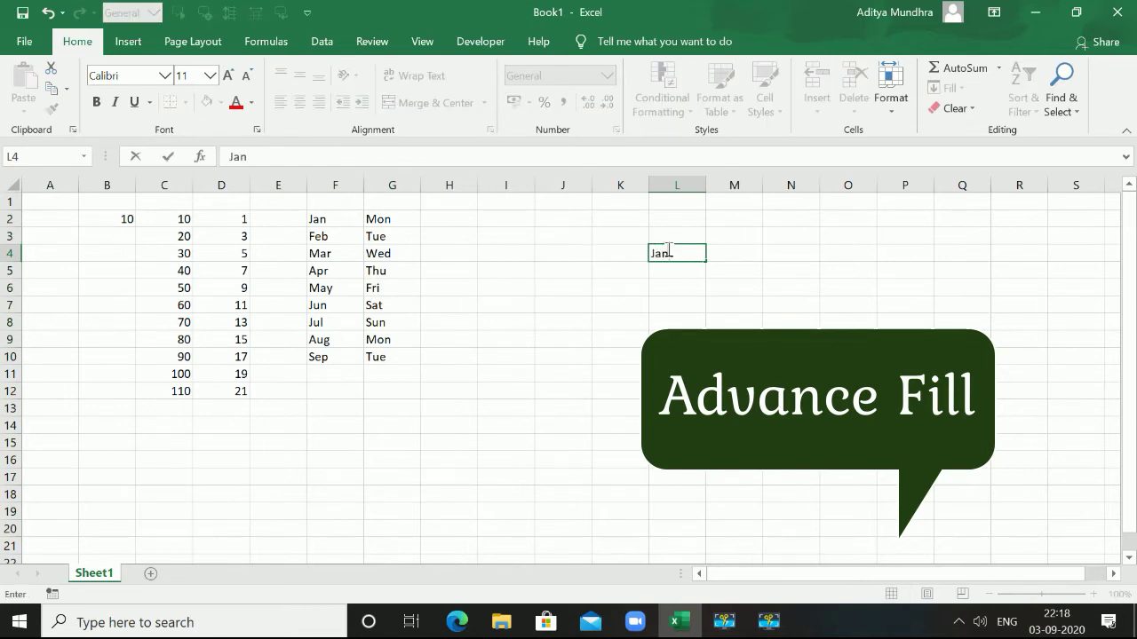
pyautogui.press('Return')
# Fill months from L4 down to row 12, undo it, and select a block from L4
pyautogui.click(668, 251)
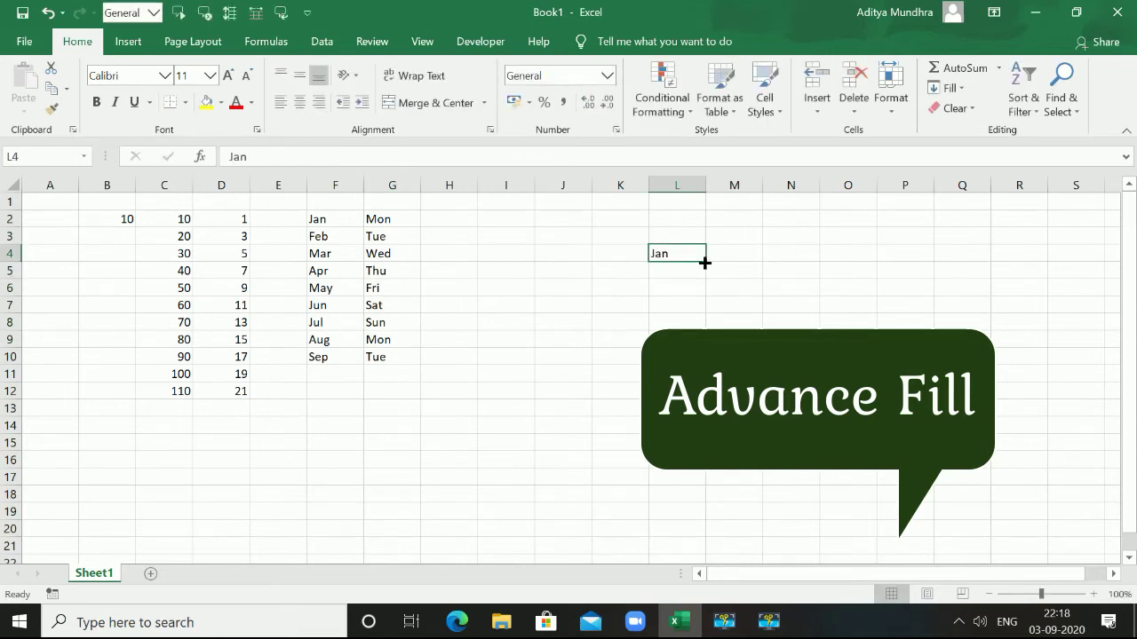
pyautogui.moveTo(705, 263); pyautogui.dragTo(677, 391)
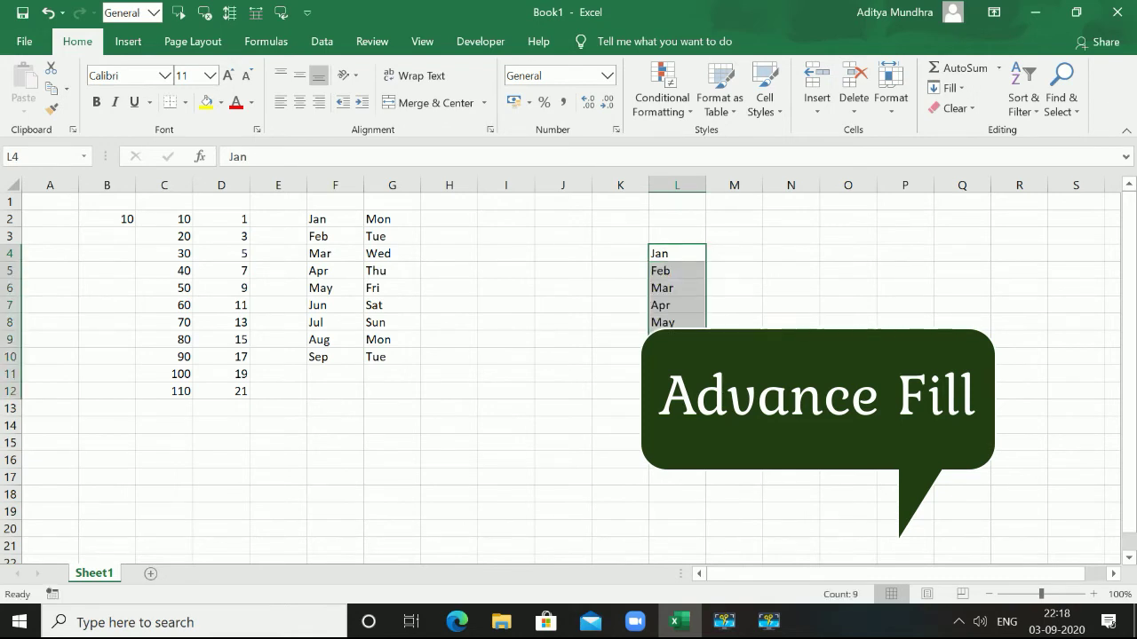
pyautogui.hotkey('ctrl', 'z')
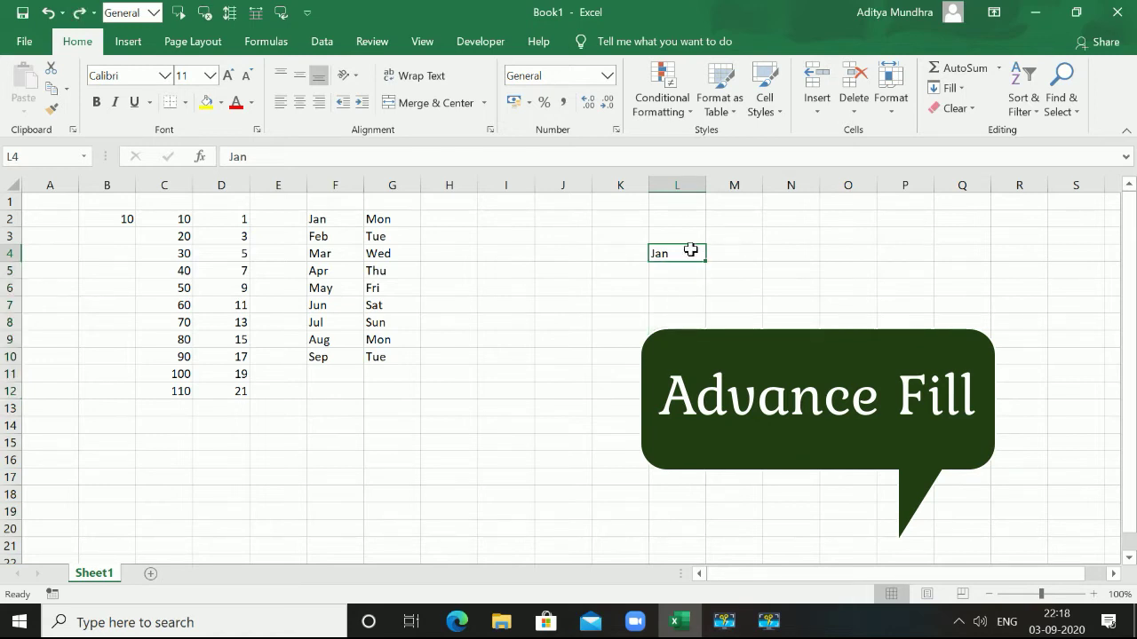
pyautogui.moveTo(680, 253)
pyautogui.mouseDown()
pyautogui.moveTo(849, 449)
pyautogui.moveTo(848, 464)
pyautogui.moveTo(613, 290)
pyautogui.mouseUp()
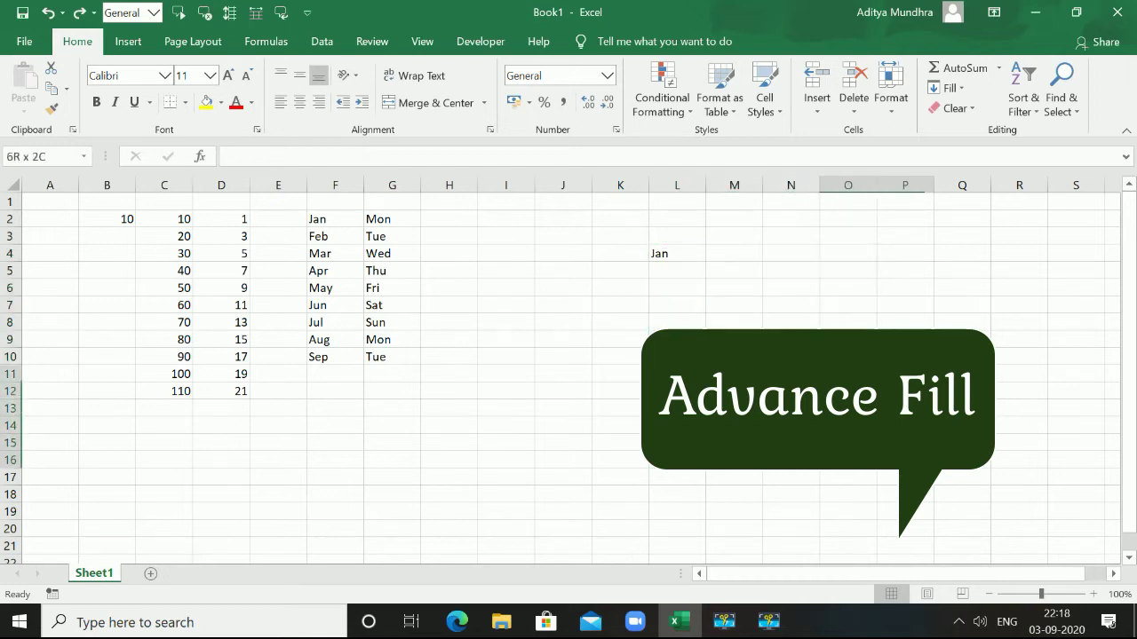
# Select L4:O14, fill Jan down and right using the Fill options, then undo both fills
pyautogui.click(679, 249)
pyautogui.moveTo(681, 251)
pyautogui.mouseDown()
pyautogui.moveTo(734, 324)
pyautogui.moveTo(849, 324)
pyautogui.mouseUp()
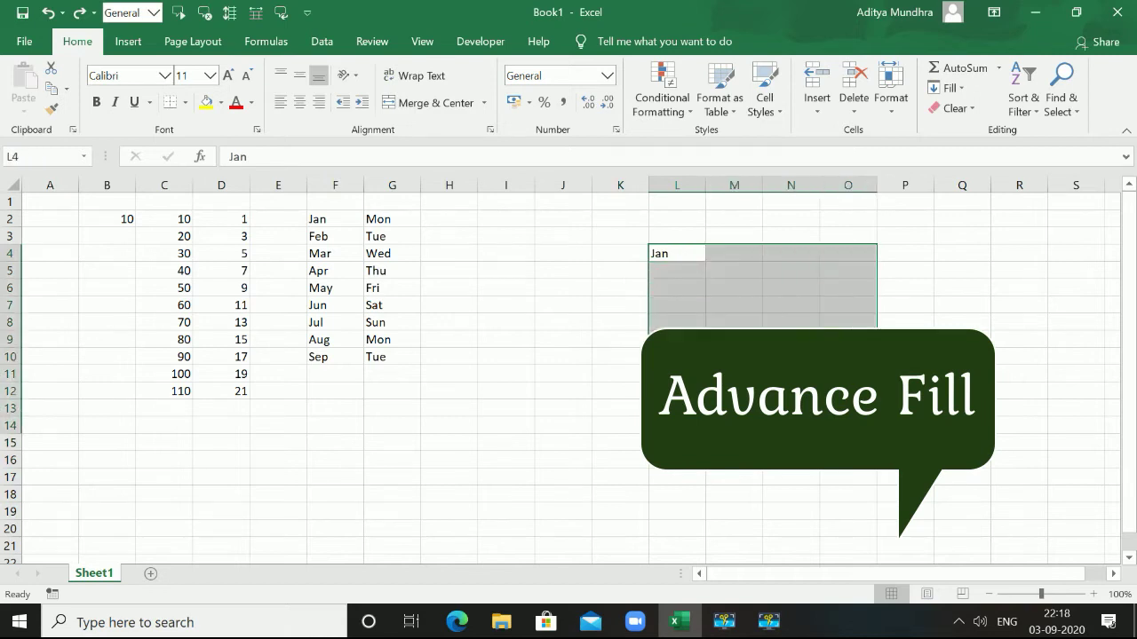
pyautogui.click(952, 88)
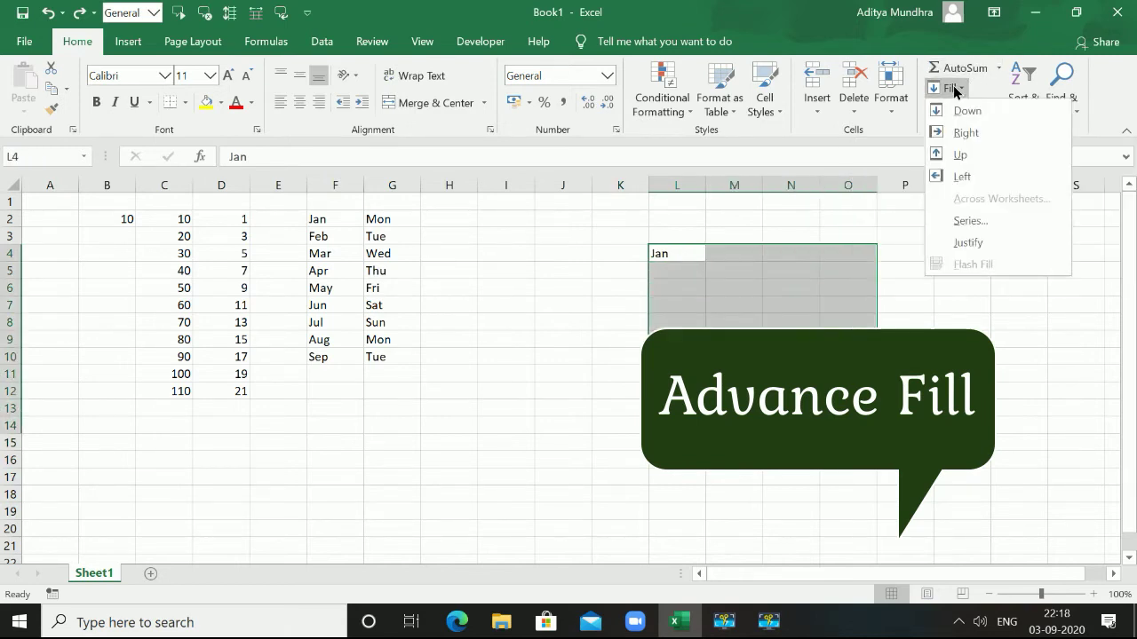
pyautogui.click(963, 112)
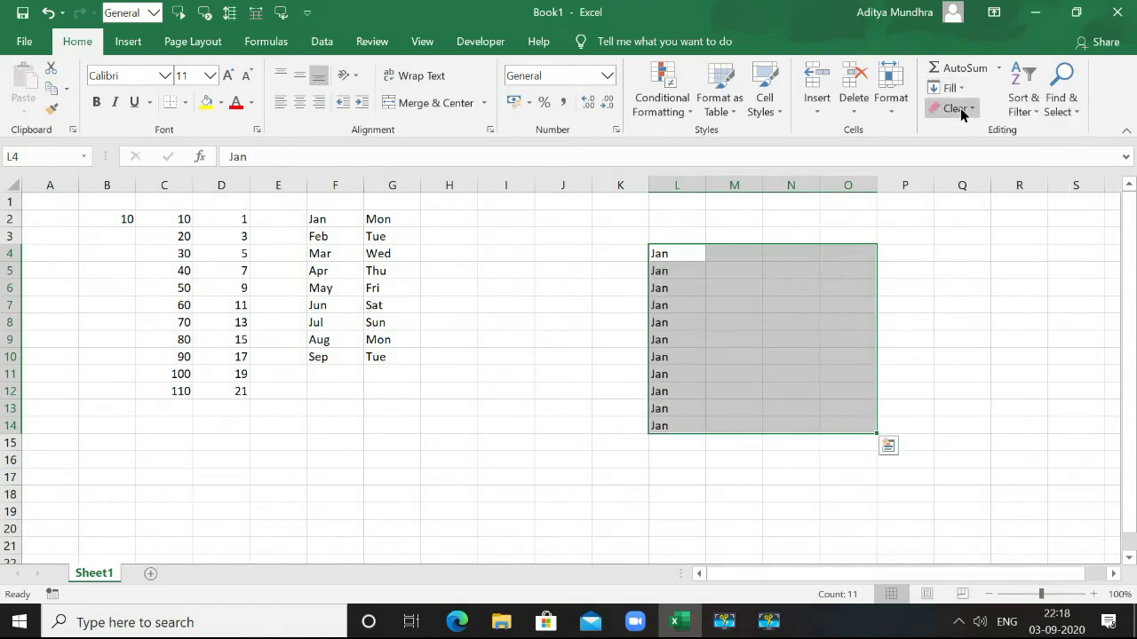
pyautogui.click(962, 91)
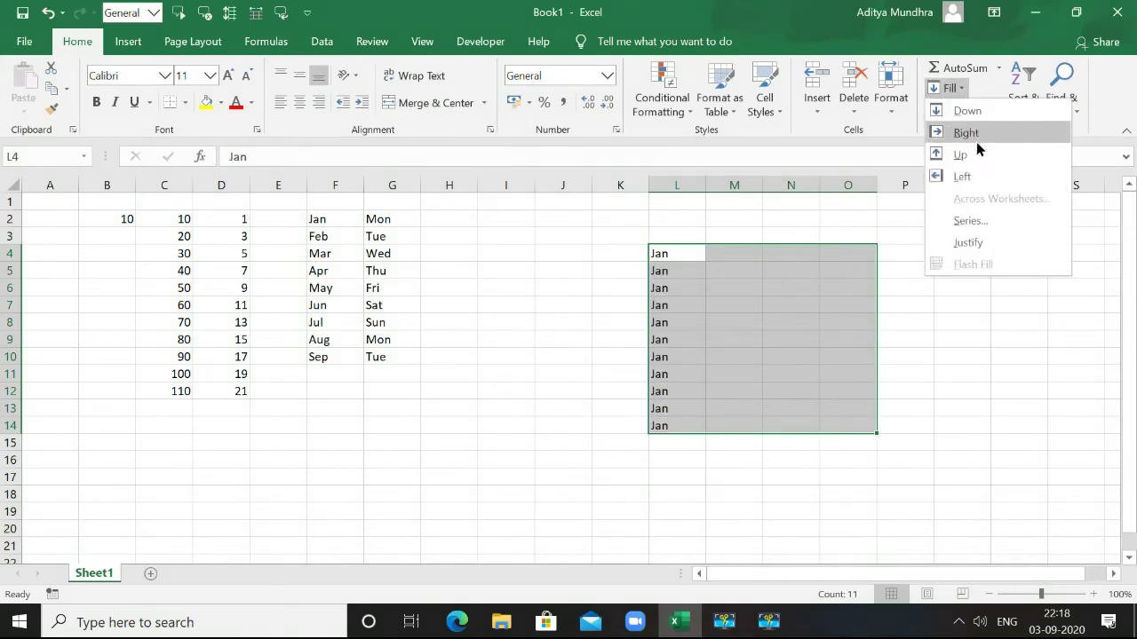
pyautogui.click(966, 132)
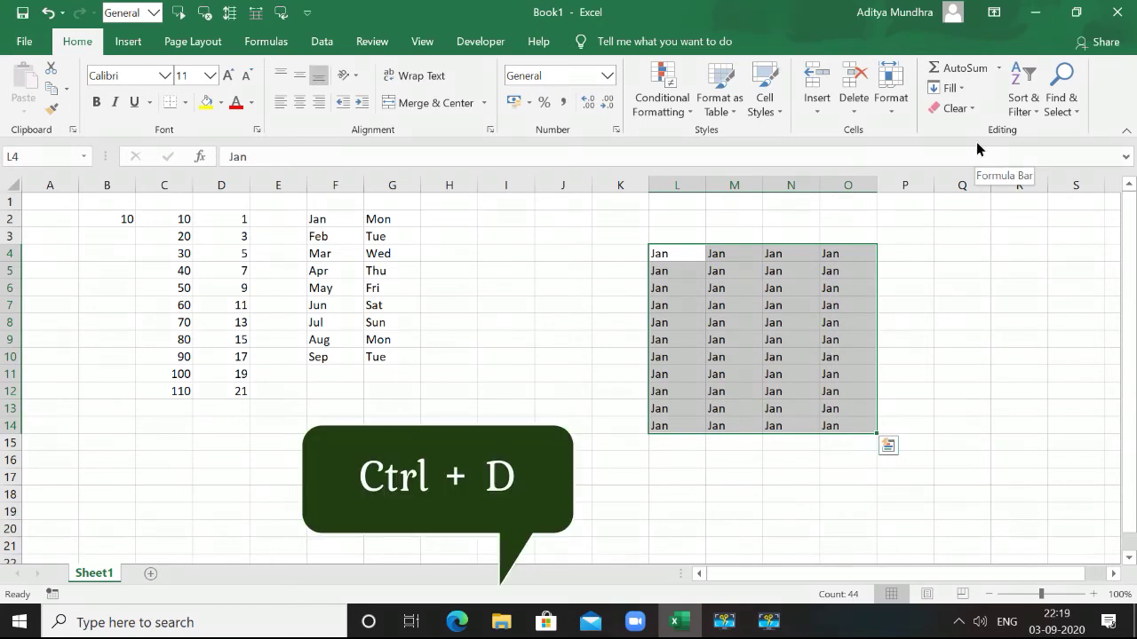
pyautogui.hotkey('ctrl', 'z')
pyautogui.hotkey('ctrl', 'z')
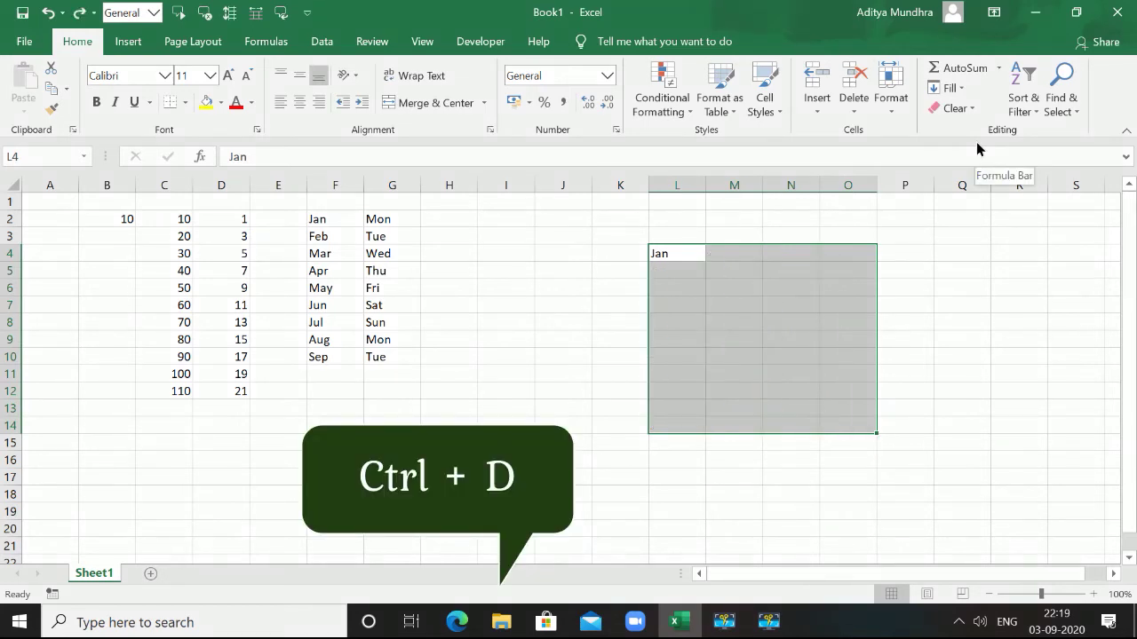
# Repeat the fill with Ctrl+D and Ctrl+R, then undo it and delete Jan from L4
pyautogui.hotkey('ctrl', 'd')
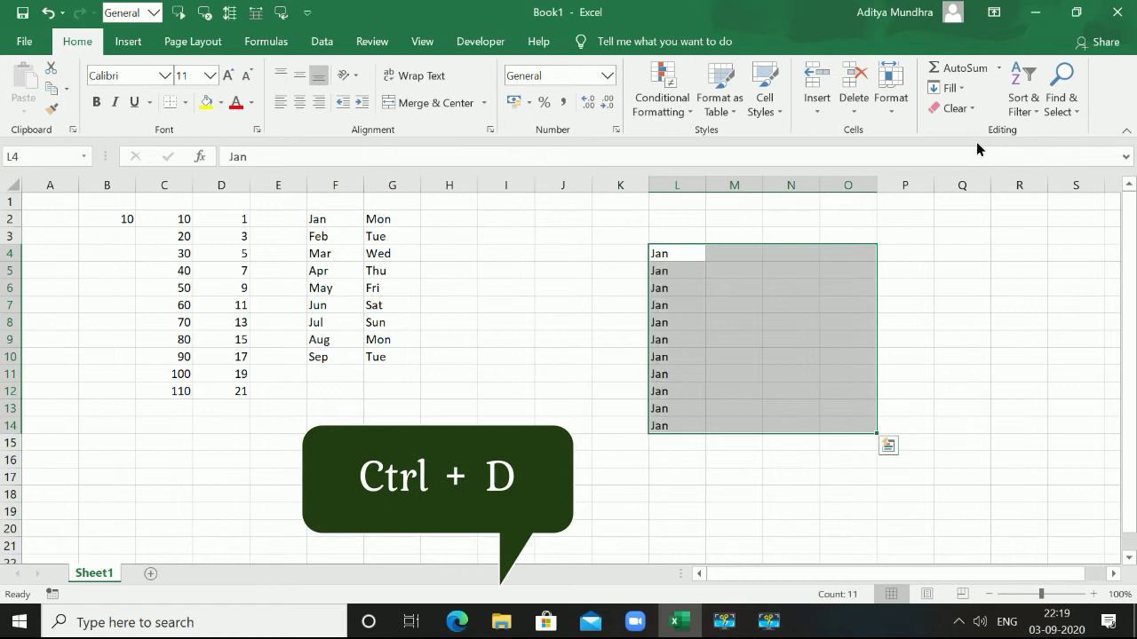
pyautogui.hotkey('ctrl', 'r')
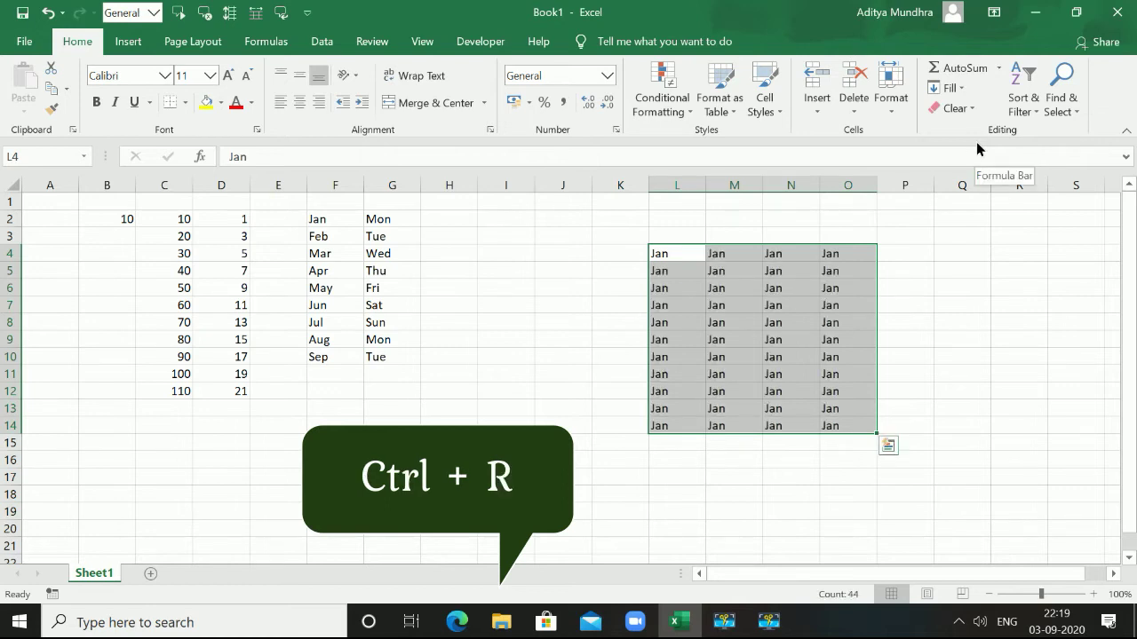
pyautogui.hotkey('ctrl', 'z')
pyautogui.hotkey('ctrl', 'z')
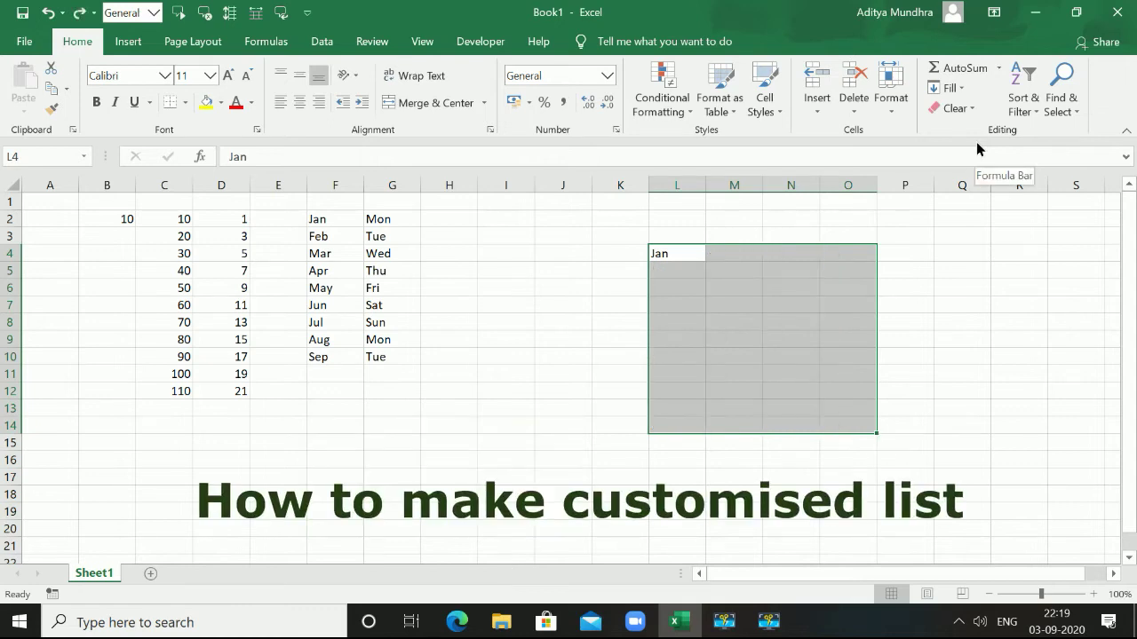
pyautogui.press('Delete')
# Select J3, then open Excel Options > Advanced and scroll down to the Edit Custom Lists option
pyautogui.click(554, 234)
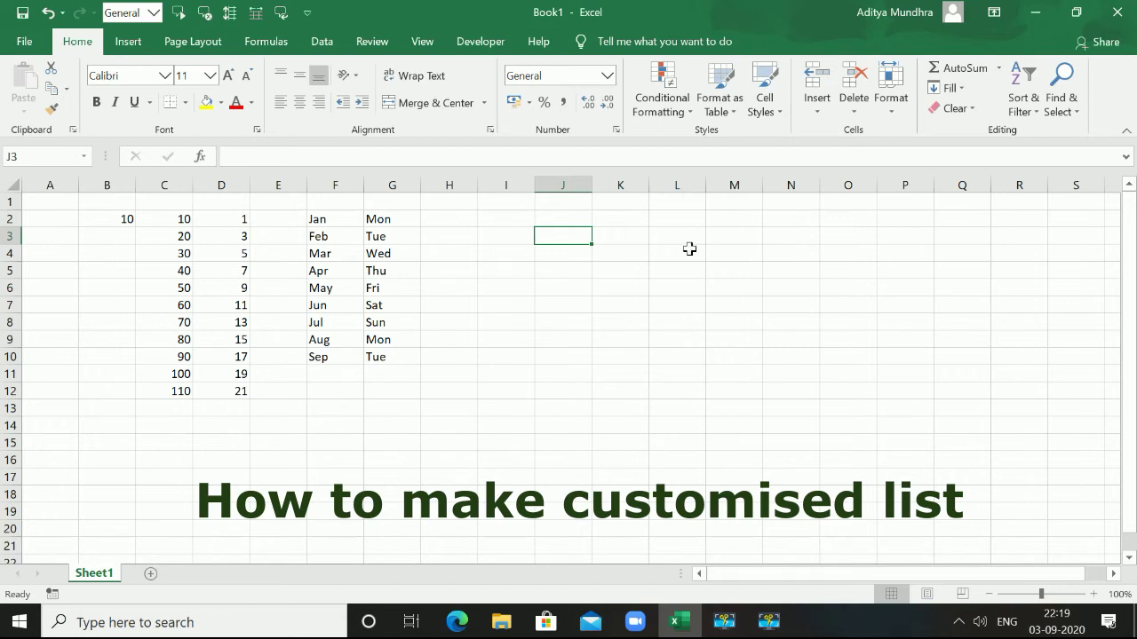
pyautogui.click(24, 41)
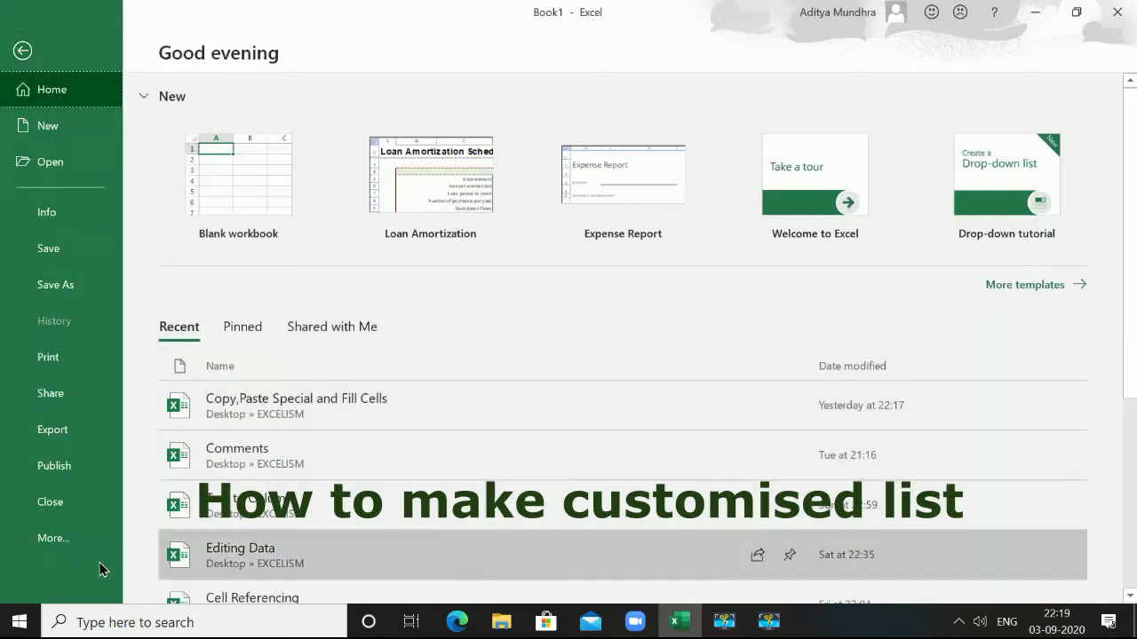
pyautogui.click(77, 543)
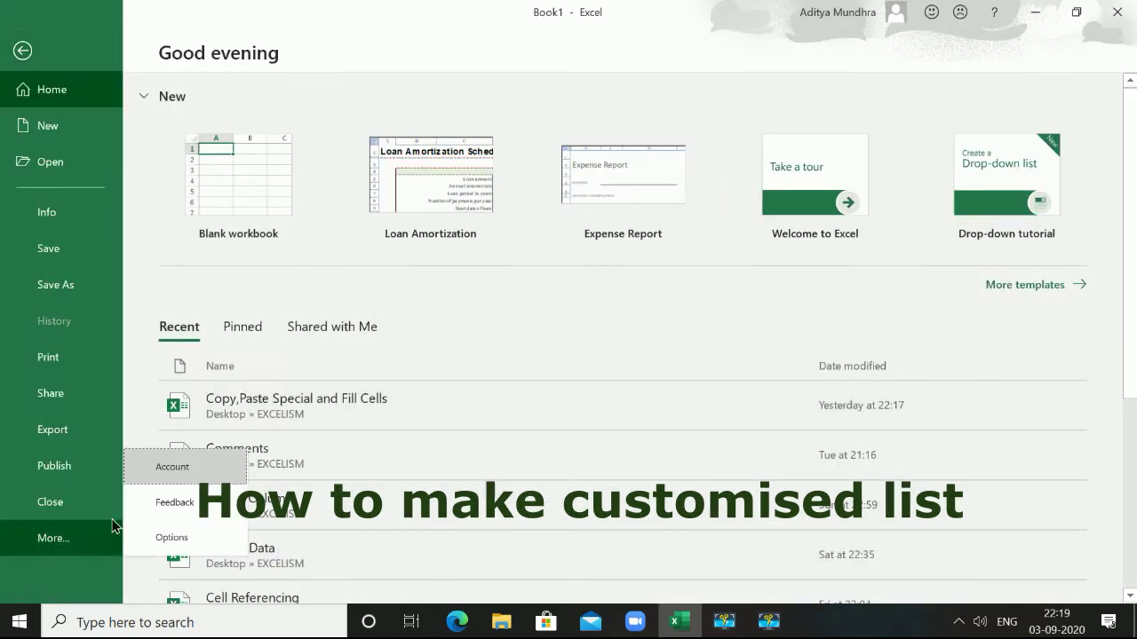
pyautogui.click(171, 537)
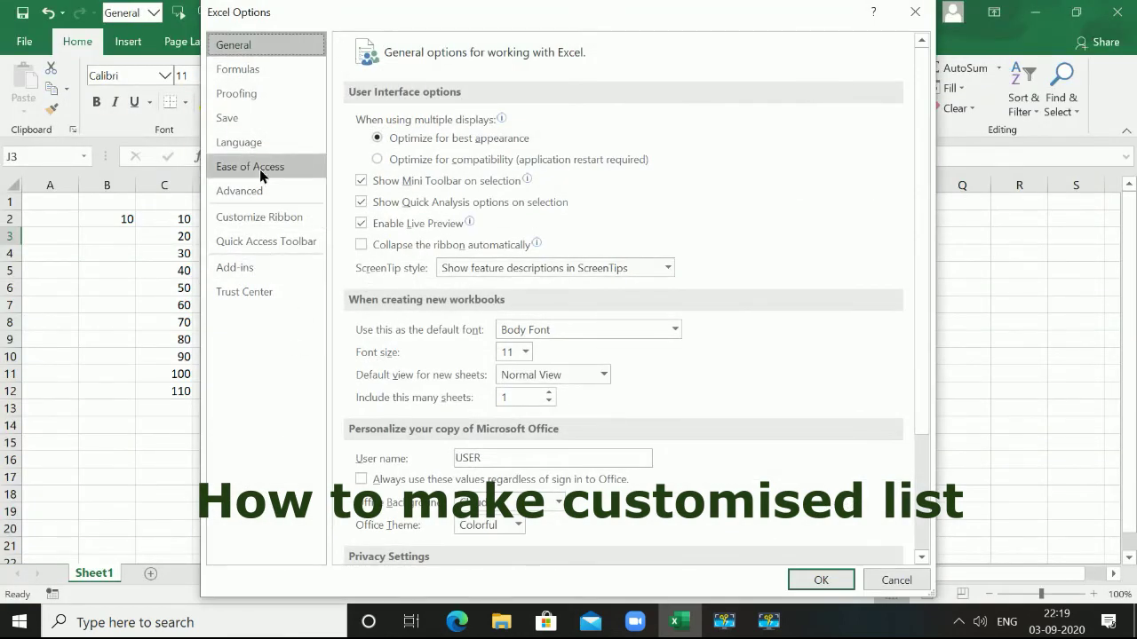
pyautogui.click(246, 190)
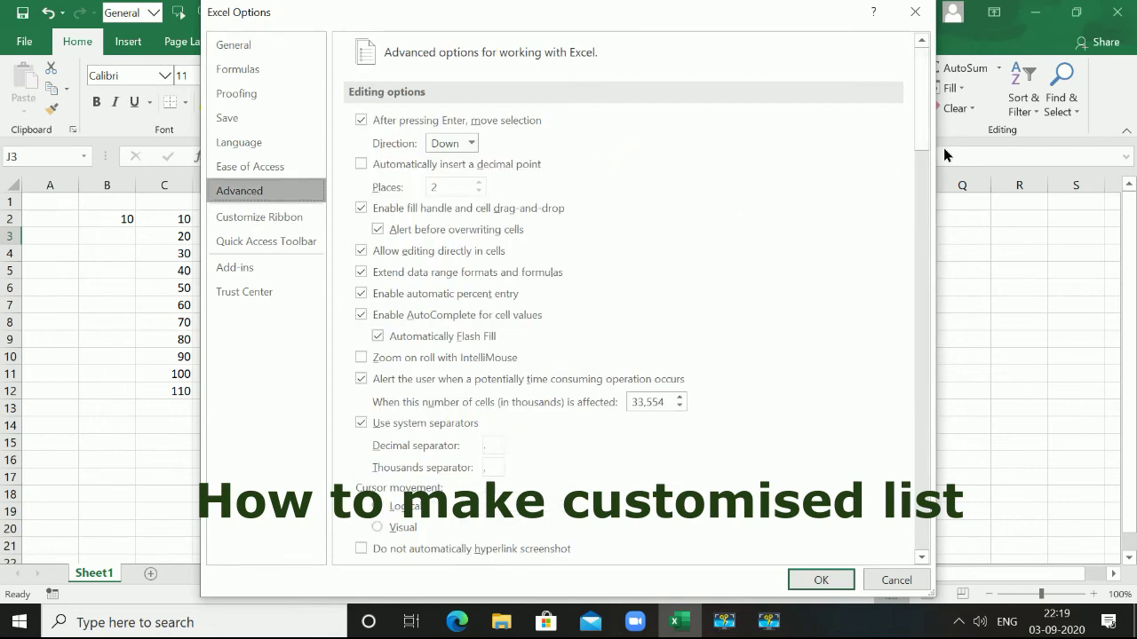
pyautogui.scroll(-3, 940, 230)
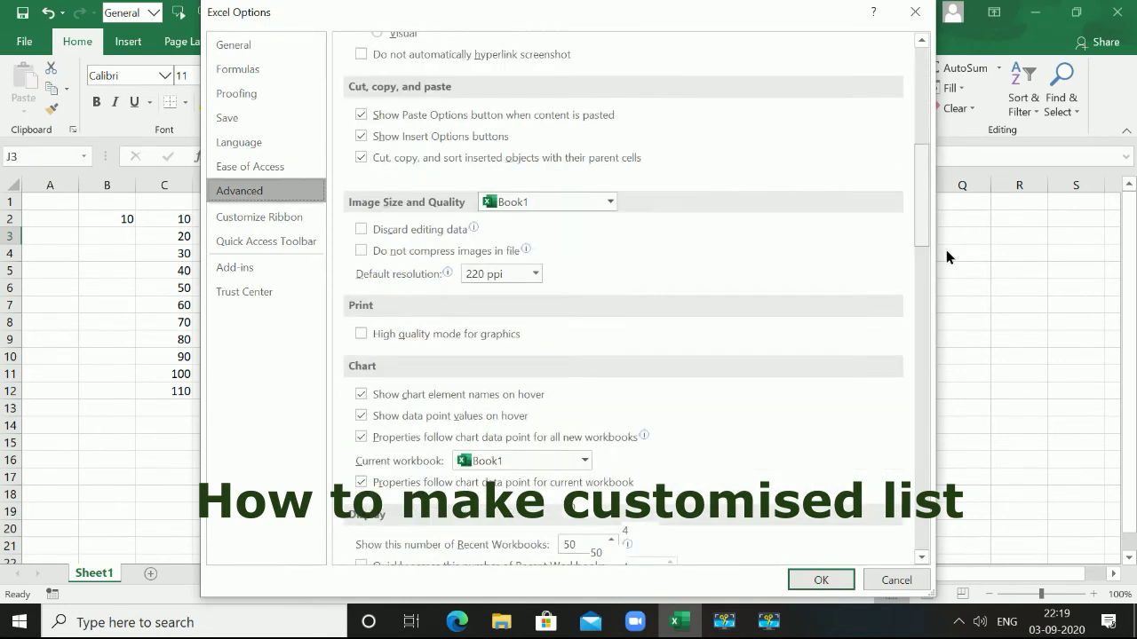
pyautogui.scroll(-3, 947, 266)
pyautogui.scroll(-2, 953, 311)
pyautogui.scroll(-3, 956, 337)
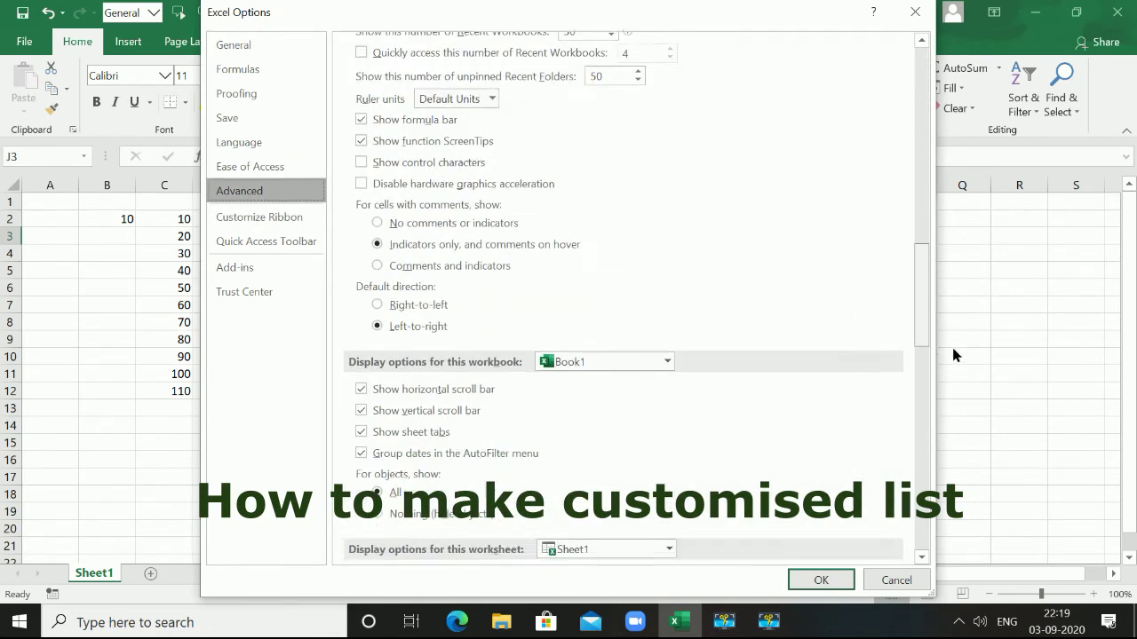
pyautogui.scroll(-3, 956, 368)
pyautogui.scroll(-4, 963, 399)
pyautogui.scroll(-2, 968, 425)
pyautogui.scroll(-5, 972, 449)
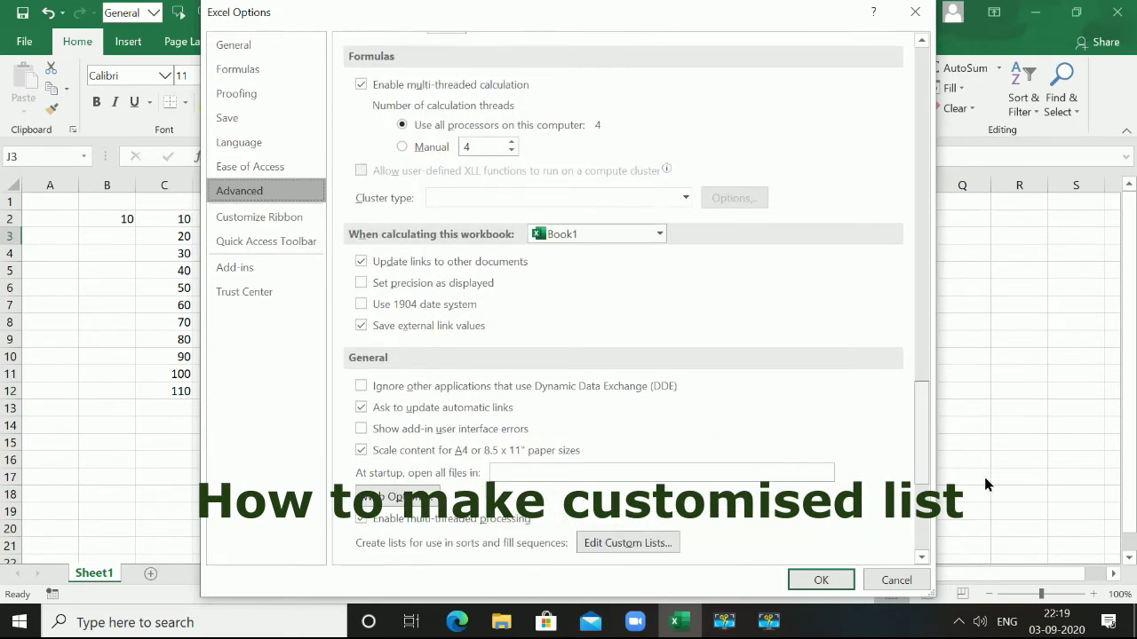
# Open the Custom Lists editor and review the built-in weekday and month lists
pyautogui.click(619, 541)
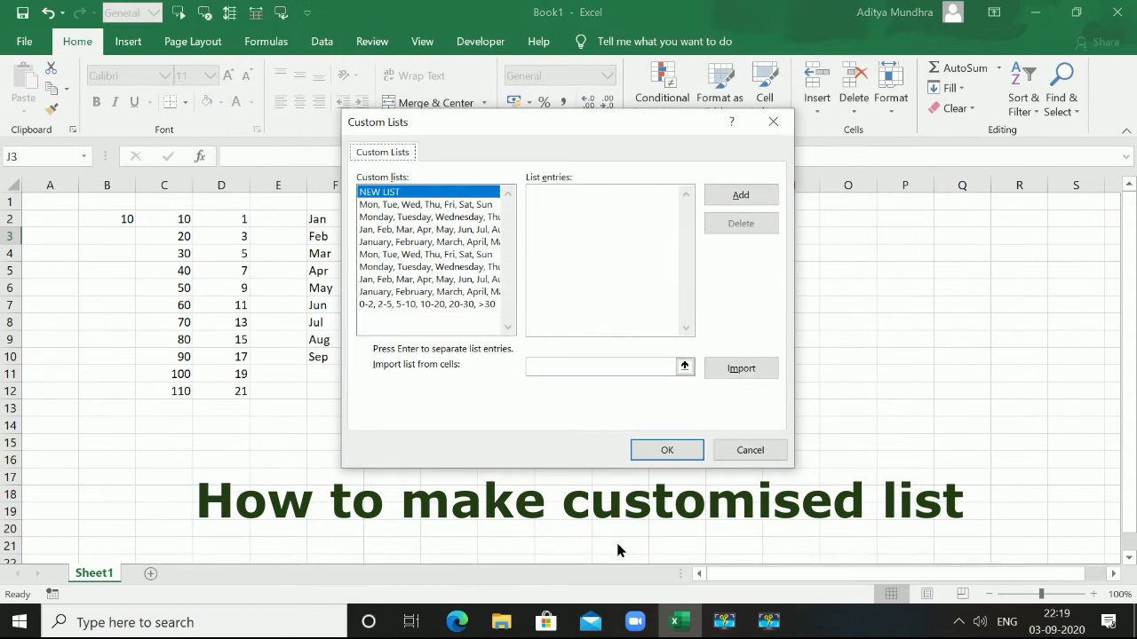
pyautogui.click(448, 205)
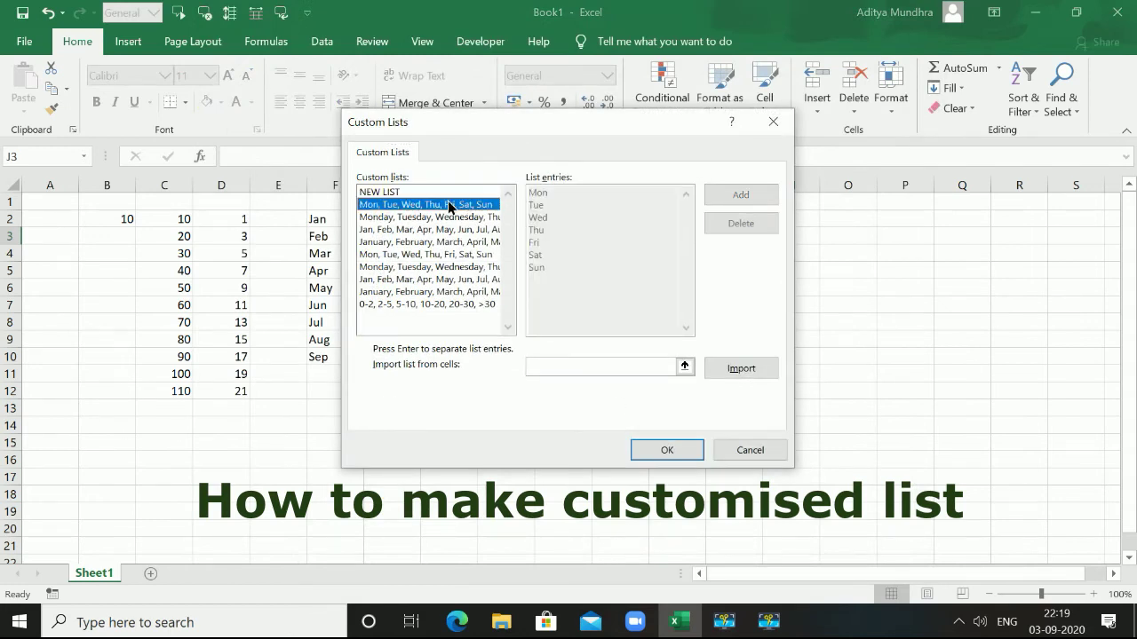
pyautogui.click(446, 217)
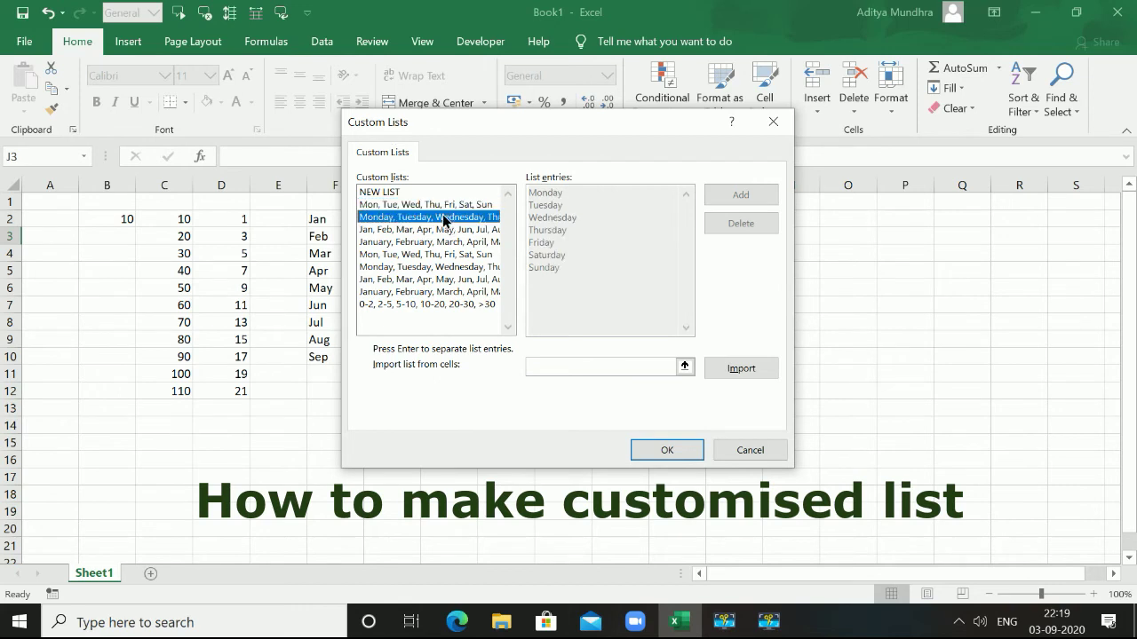
pyautogui.click(444, 229)
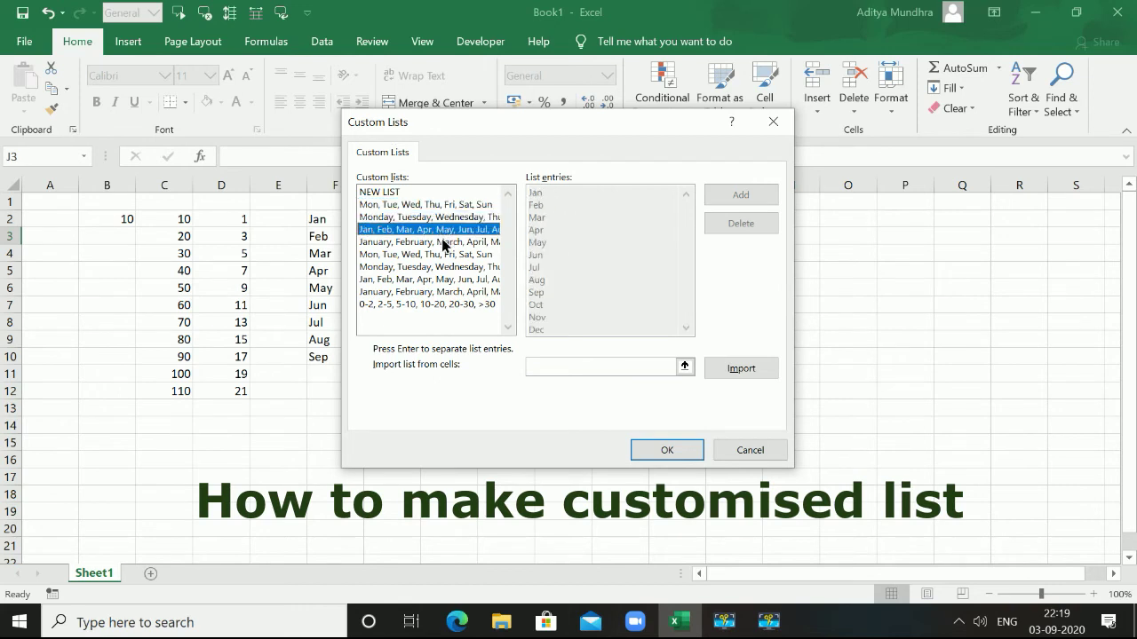
pyautogui.click(441, 240)
# Add a new list of West Bengal, Maharashtra and Tamil Nadu and confirm with OK
pyautogui.click(420, 193)
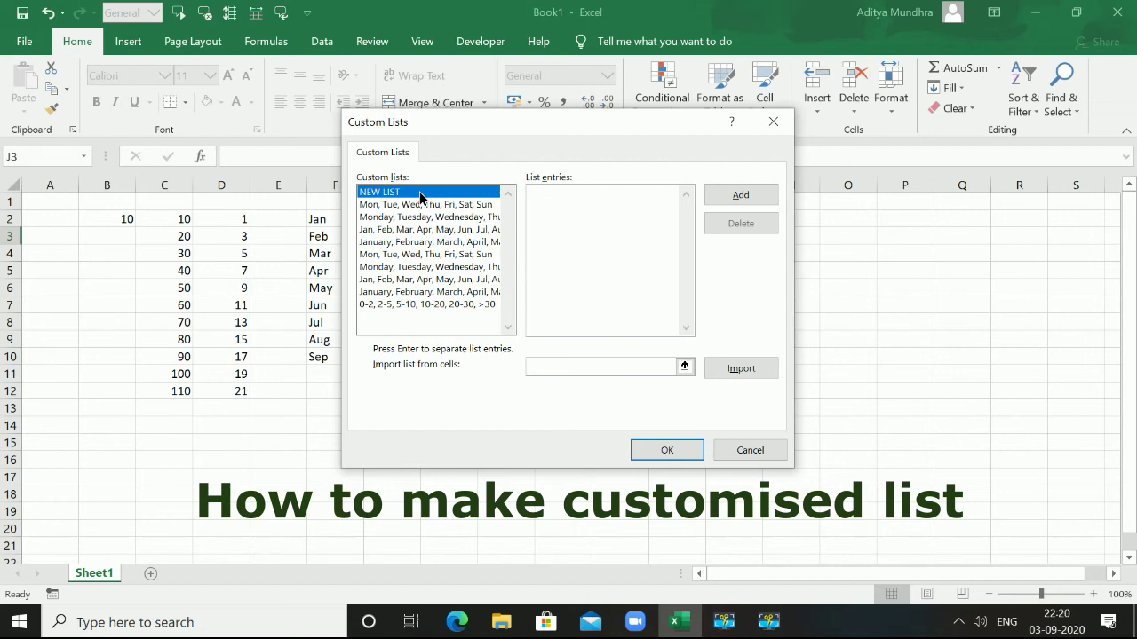
pyautogui.write('West ')
pyautogui.write('z')
pyautogui.press('BackSpace')
pyautogui.write('Be')
pyautogui.write('ngal ')
pyautogui.write('Mah')
pyautogui.write('arashter')
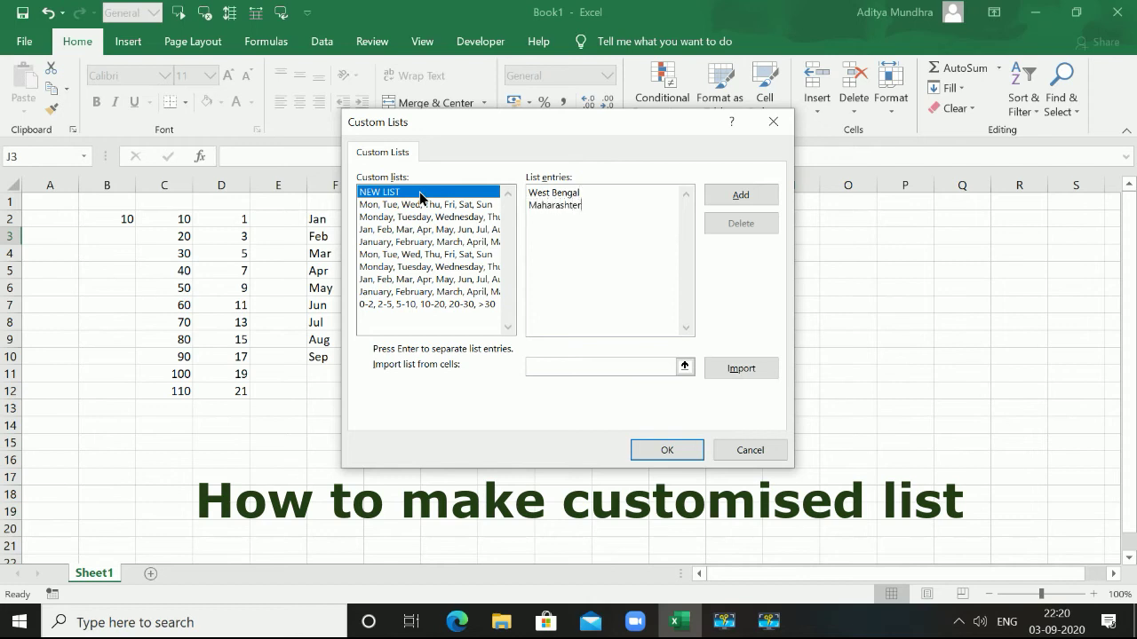
pyautogui.write('a')
pyautogui.press('BackSpace')
pyautogui.press('Return')
pyautogui.write('Tami')
pyautogui.write('l')
pyautogui.write(' Nadu')
pyautogui.click(752, 194)
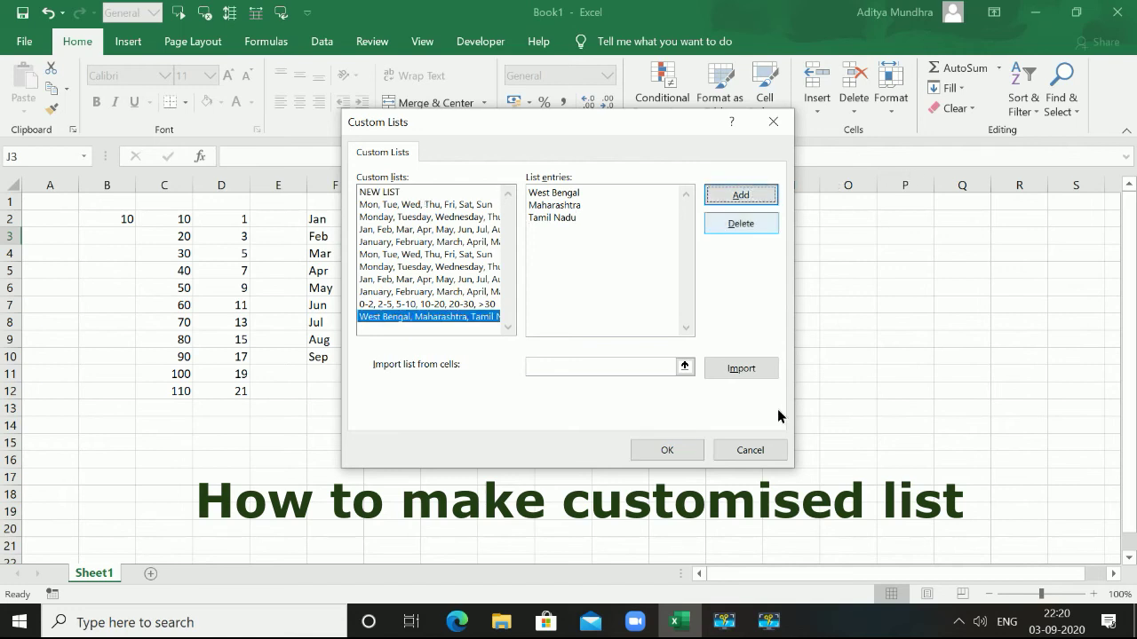
pyautogui.click(659, 457)
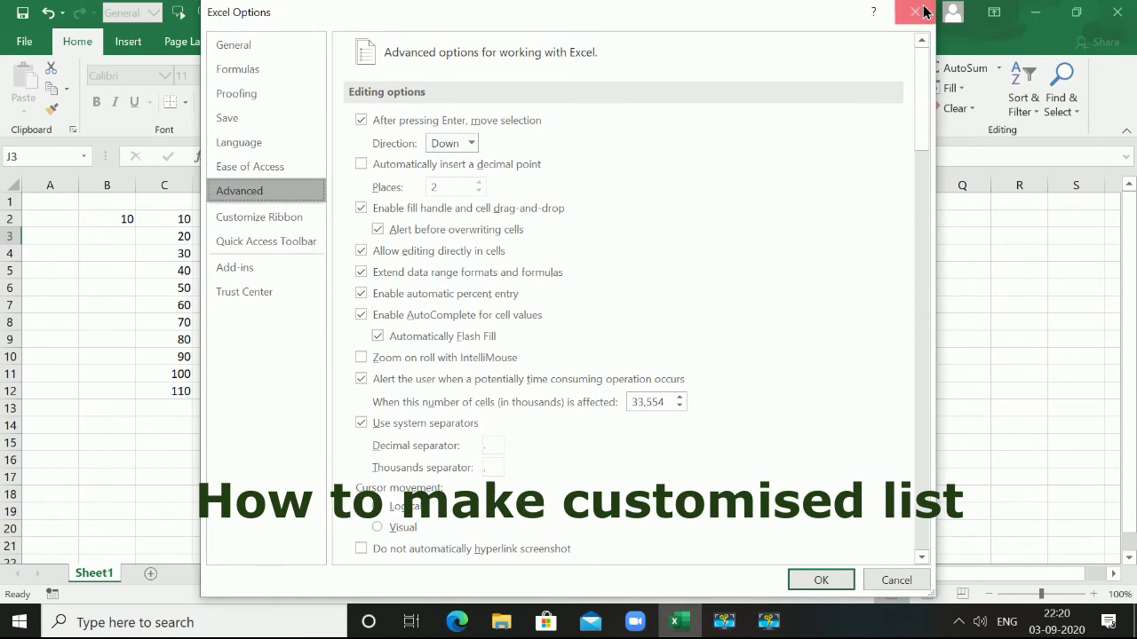
# Close Excel Options and enter West Bengal in cell J3
pyautogui.click(926, 12)
pyautogui.write('We')
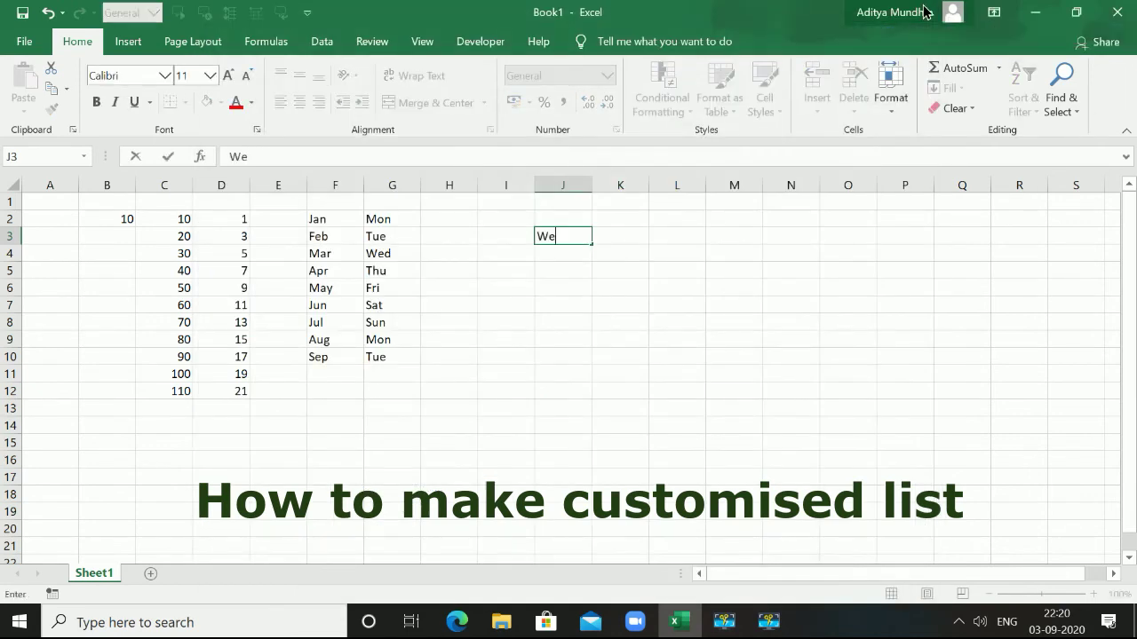
pyautogui.write('st B')
pyautogui.write('engakl')
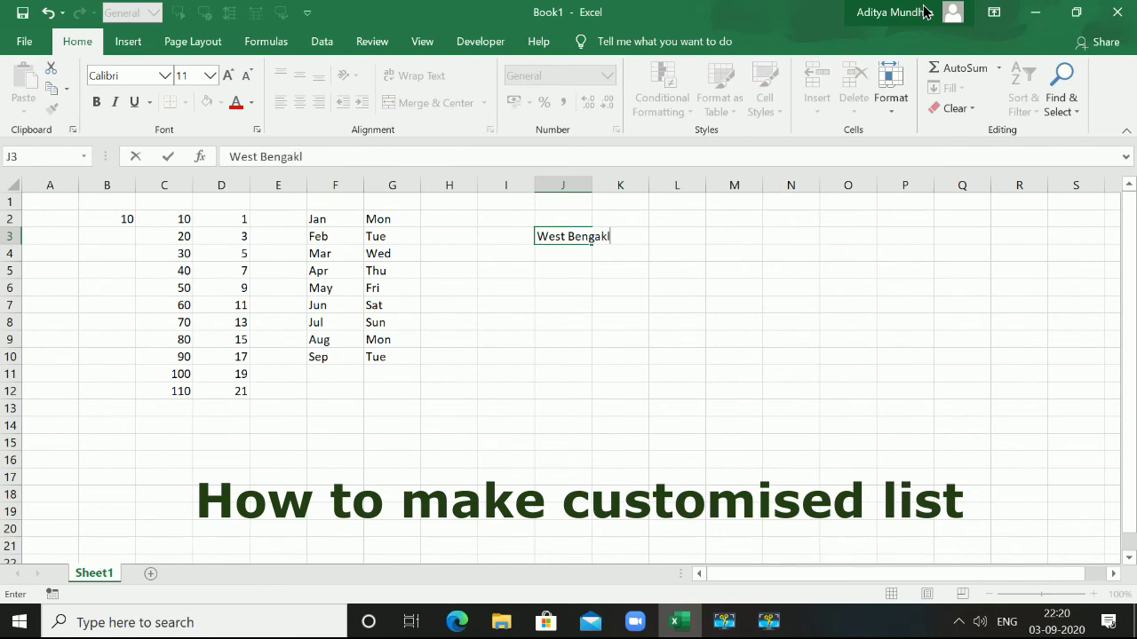
pyautogui.press('BackSpace')
pyautogui.press('BackSpace')
pyautogui.write('l')
pyautogui.press('Return')
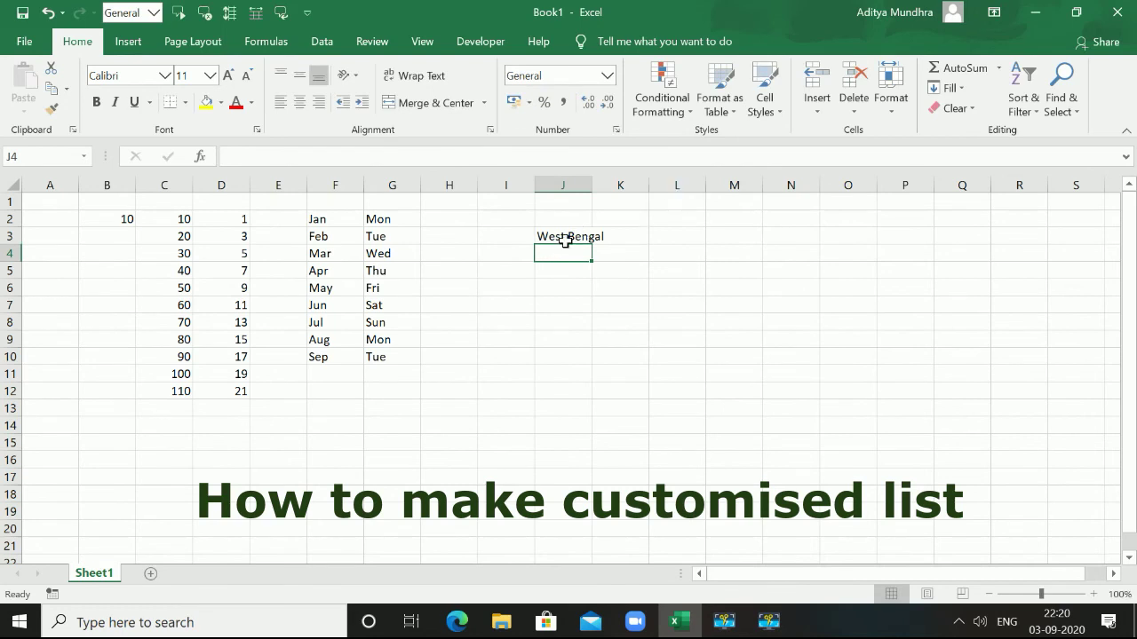
# Fill J3 down to J8, repeating West Bengal, Maharashtra, Tamil Nadu twice
pyautogui.click(566, 240)
pyautogui.moveTo(591, 245); pyautogui.dragTo(592, 325)
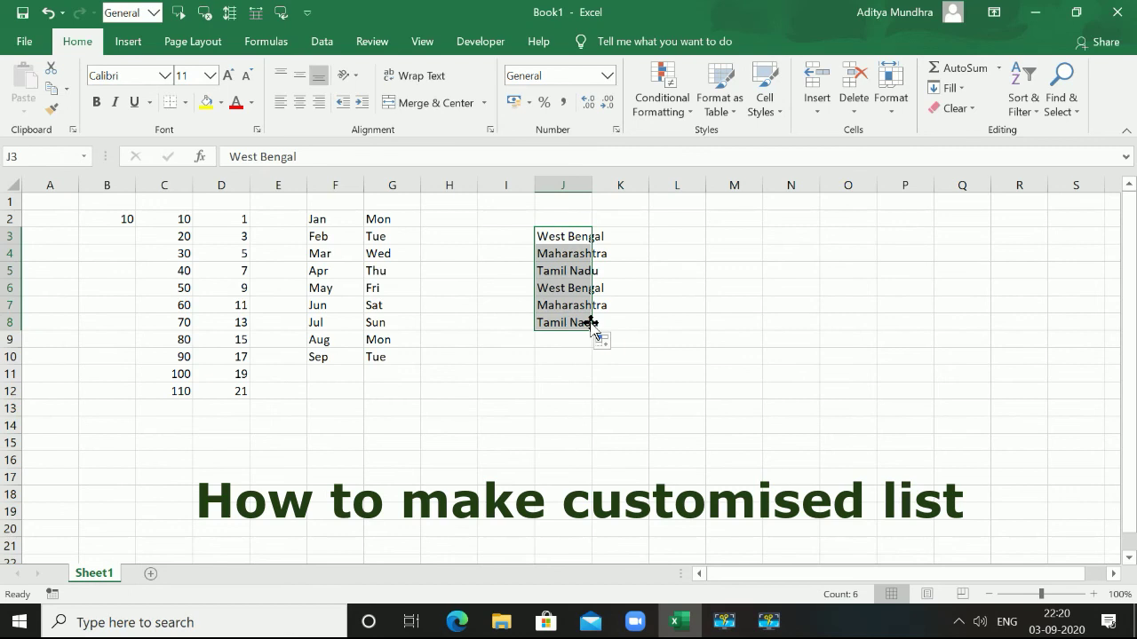
pyautogui.click(737, 226)
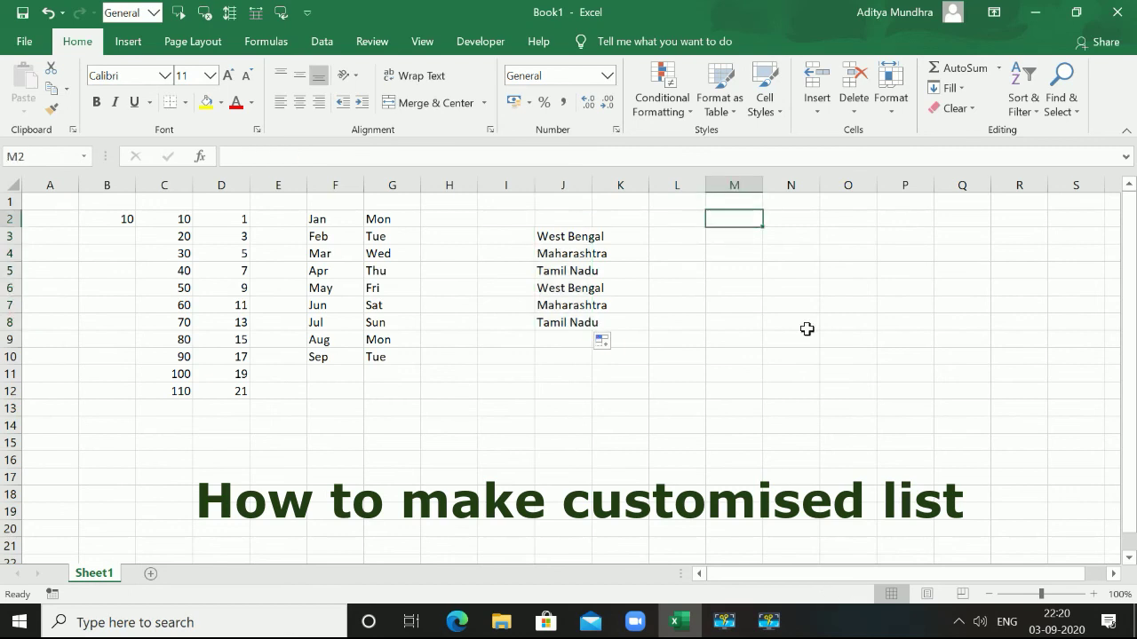